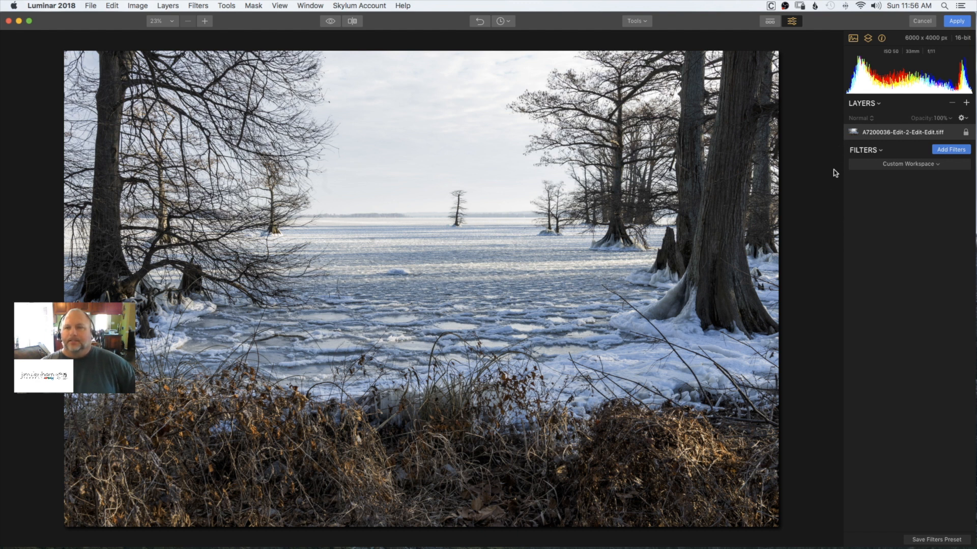
Add the Accent - AI Filter with Boost set to 65 and compare the photo before and after
click(948, 150)
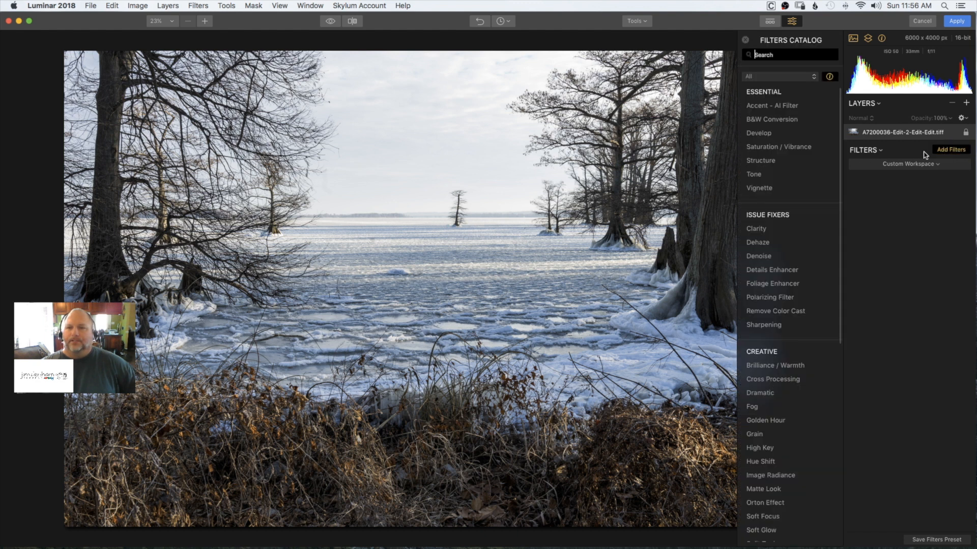
click(764, 106)
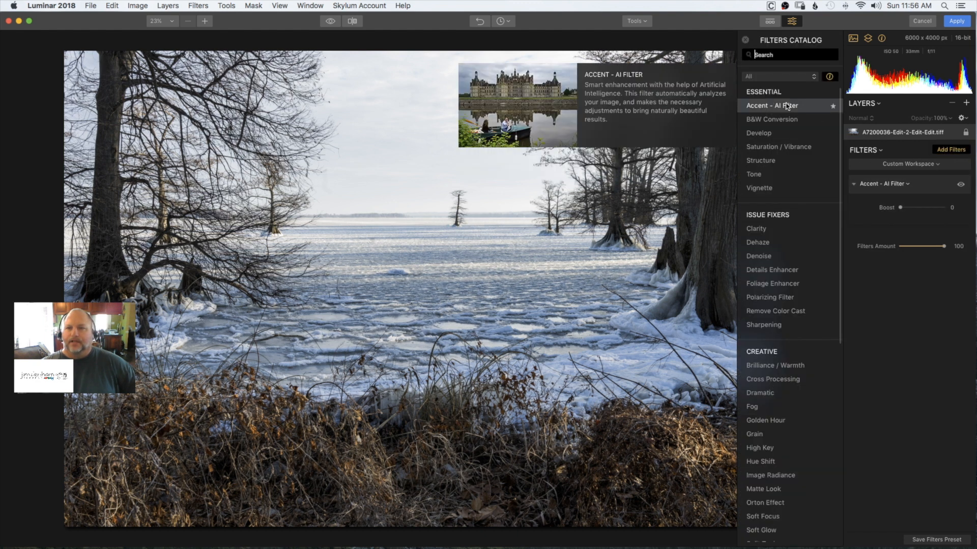
click(745, 40)
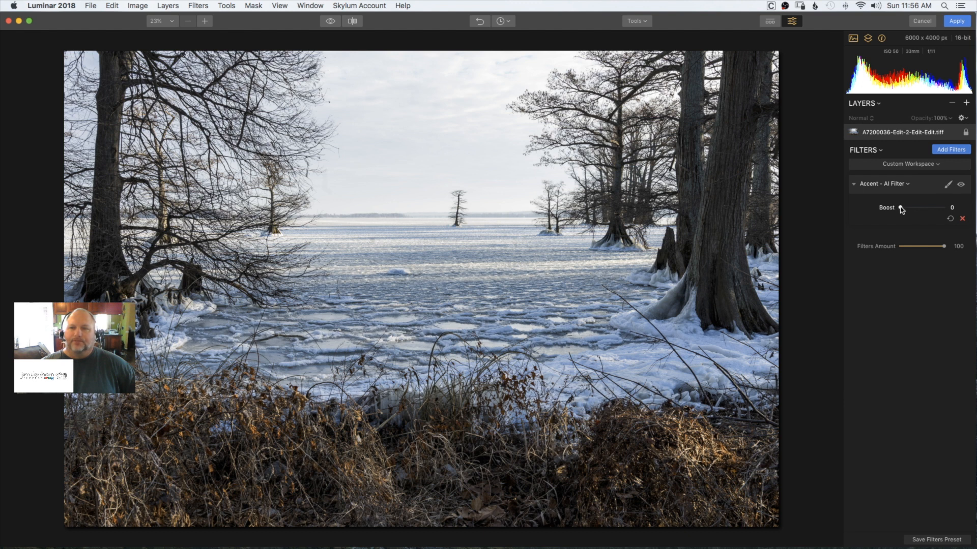
drag(900, 209, 930, 216)
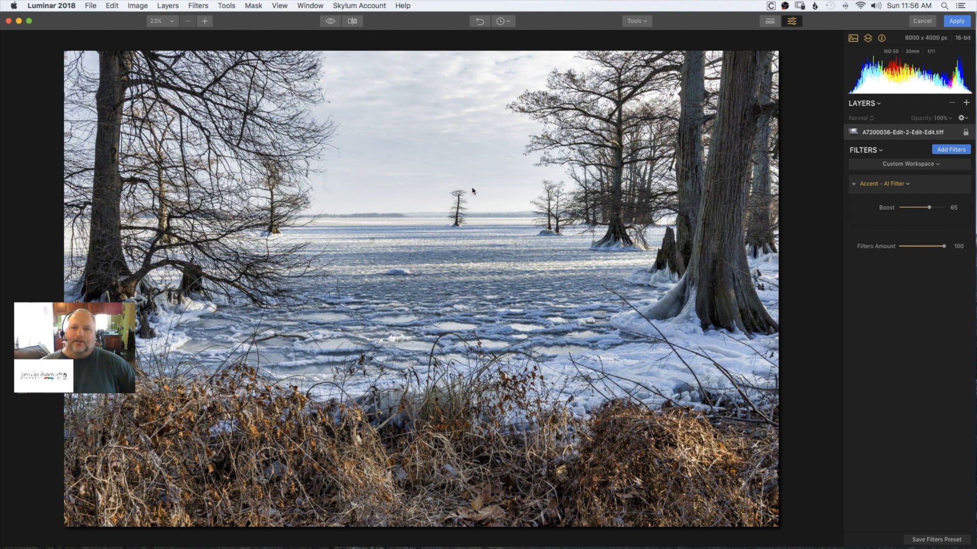
click(329, 22)
click(329, 23)
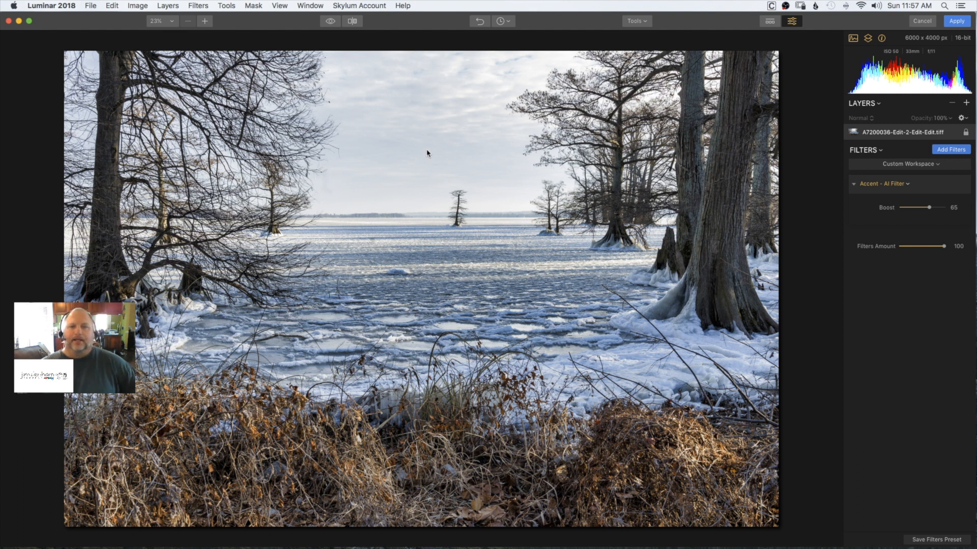
Remove the grey smudge in the sky beside the branches with Clone & Stamp, sampling clean sky next to it
click(204, 21)
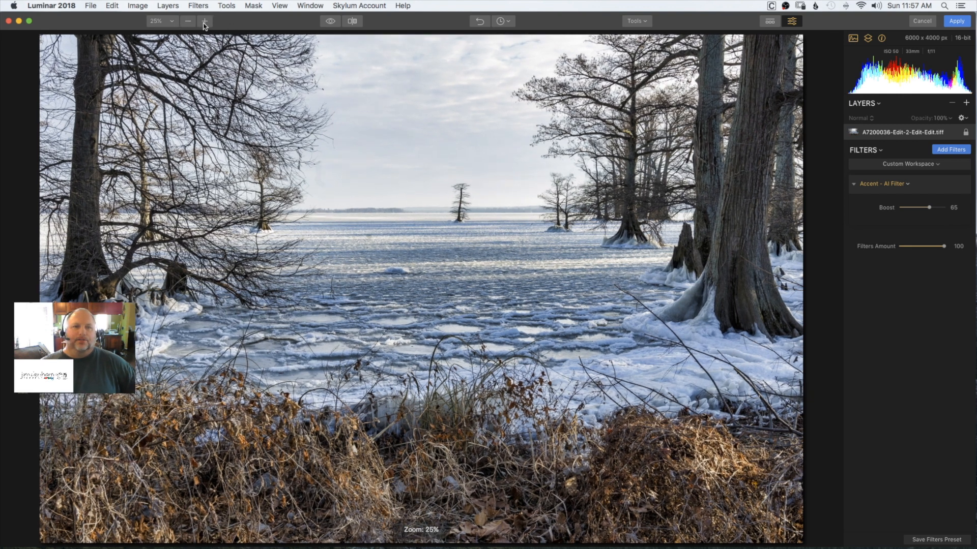
click(205, 21)
click(205, 21)
drag(205, 65, 510, 386)
drag(362, 206, 387, 255)
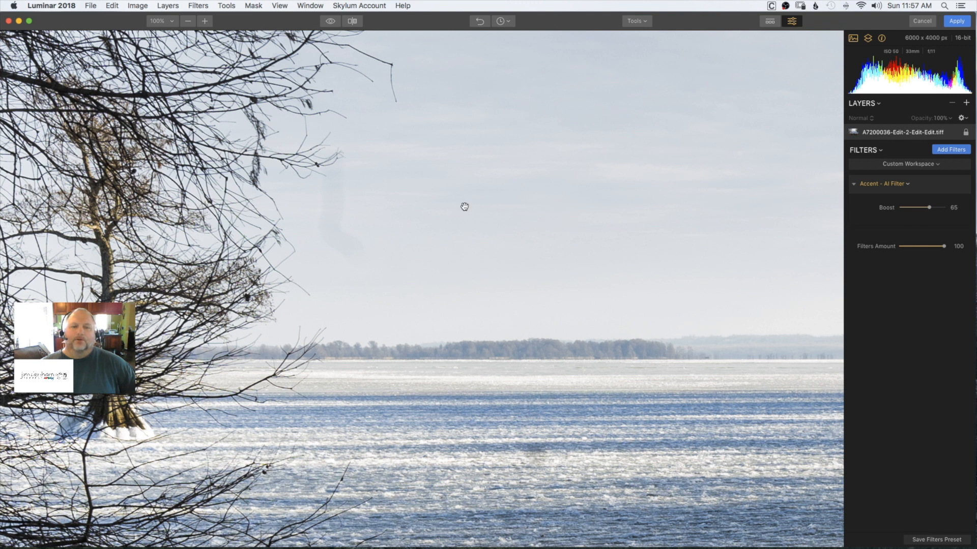
click(645, 24)
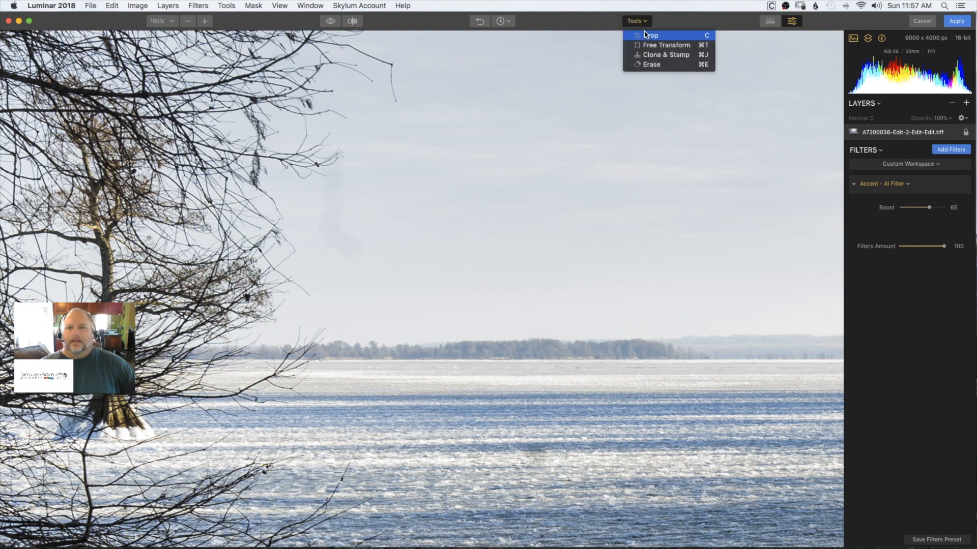
click(646, 56)
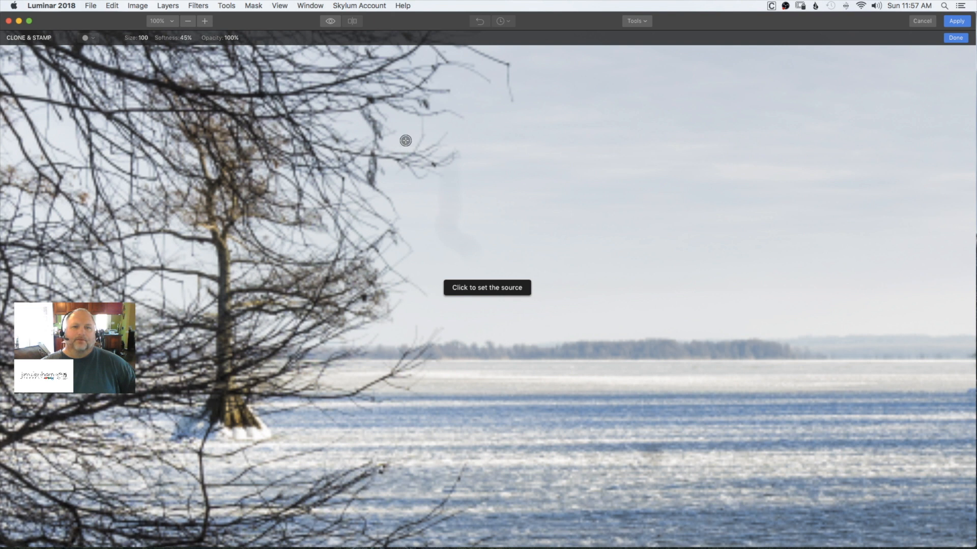
click(510, 188)
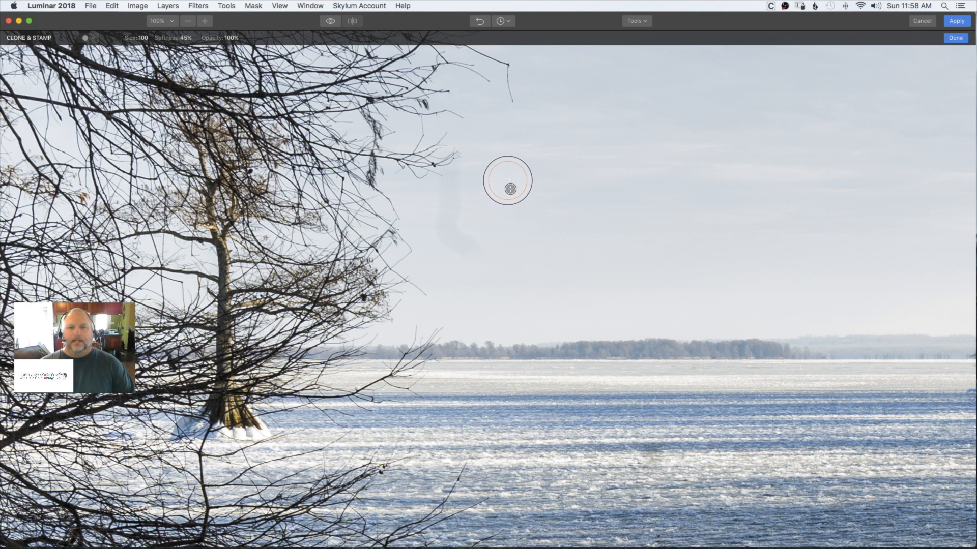
alt+click(503, 180)
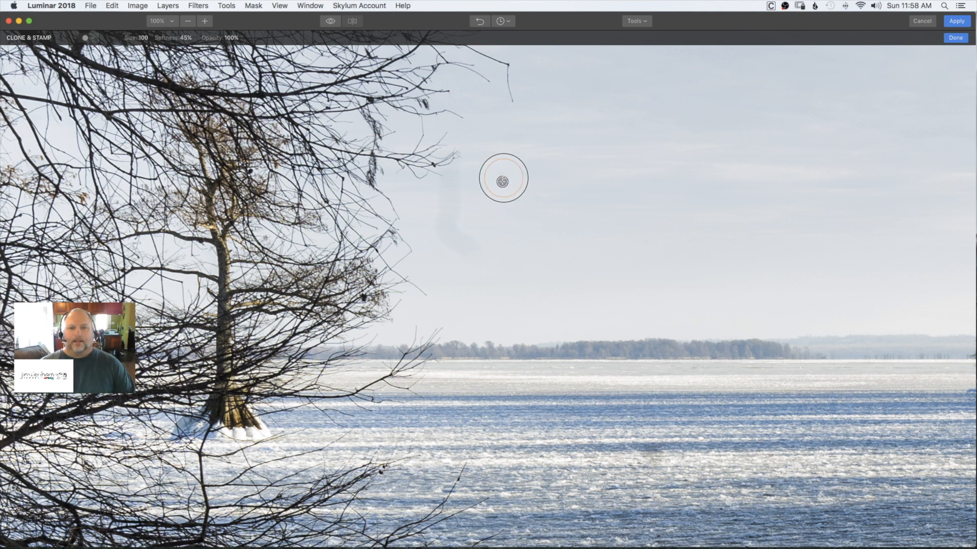
mouse_move(453, 176)
mouse_down()
mouse_move(448, 228)
mouse_move(488, 264)
mouse_move(554, 213)
mouse_move(566, 176)
mouse_move(603, 176)
mouse_up()
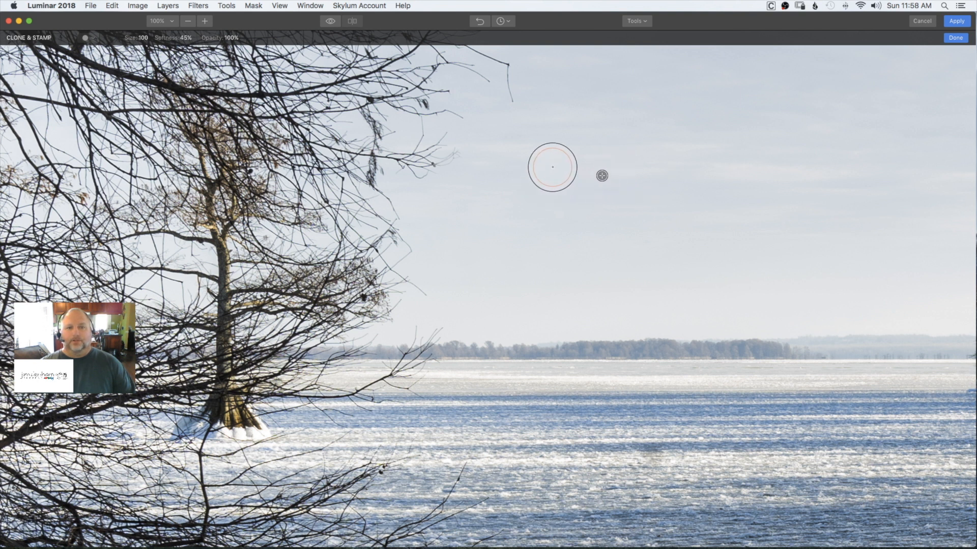
click(954, 39)
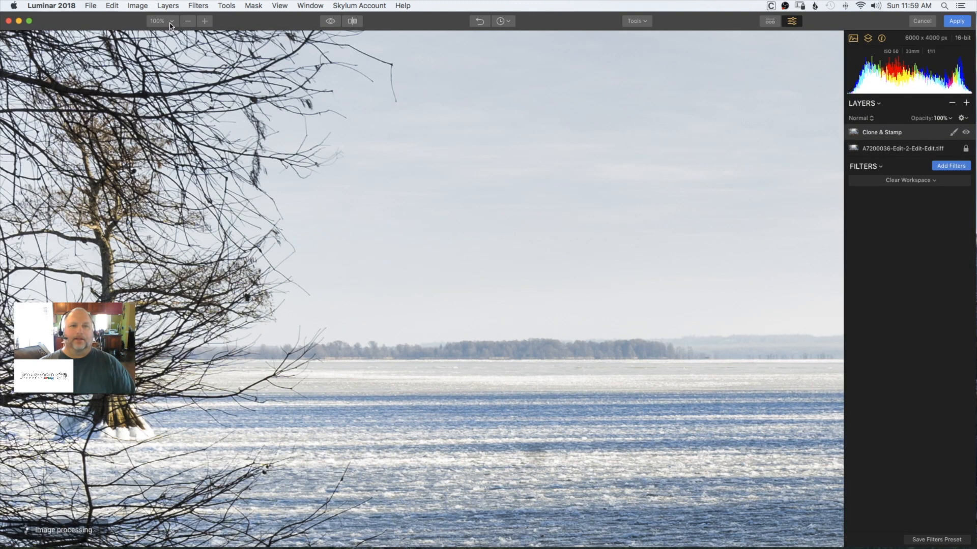
Fit the whole photo in view and compare it before and after the edits
click(171, 23)
click(172, 34)
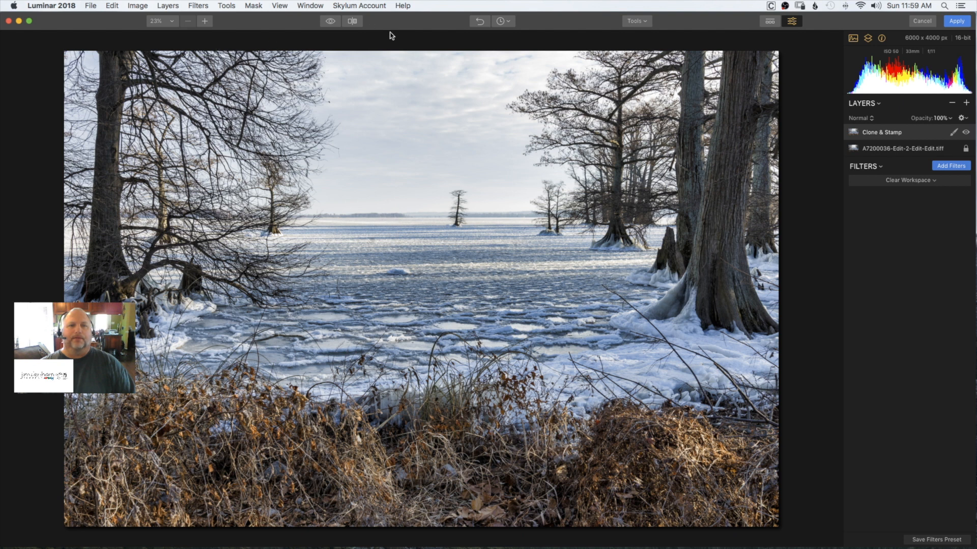
click(329, 24)
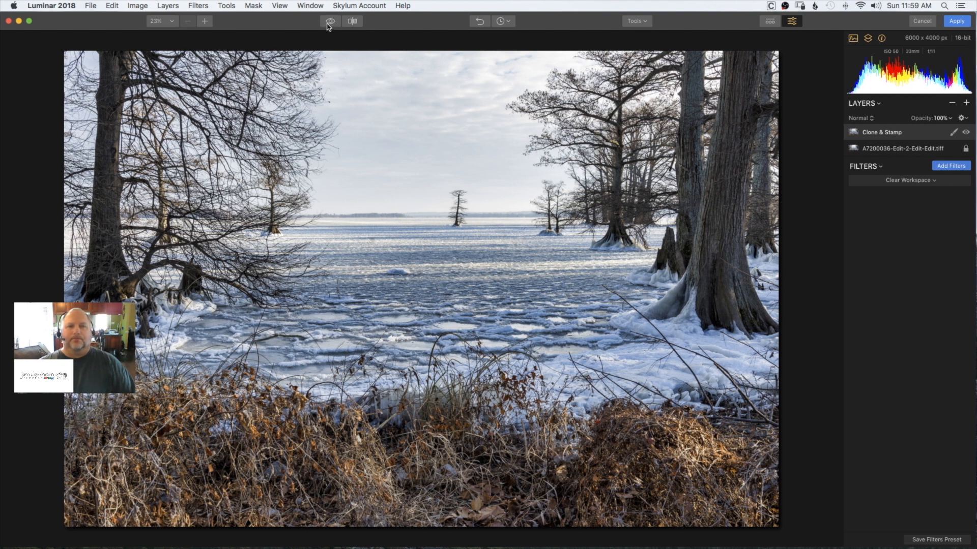
click(329, 23)
click(329, 22)
click(330, 22)
click(330, 22)
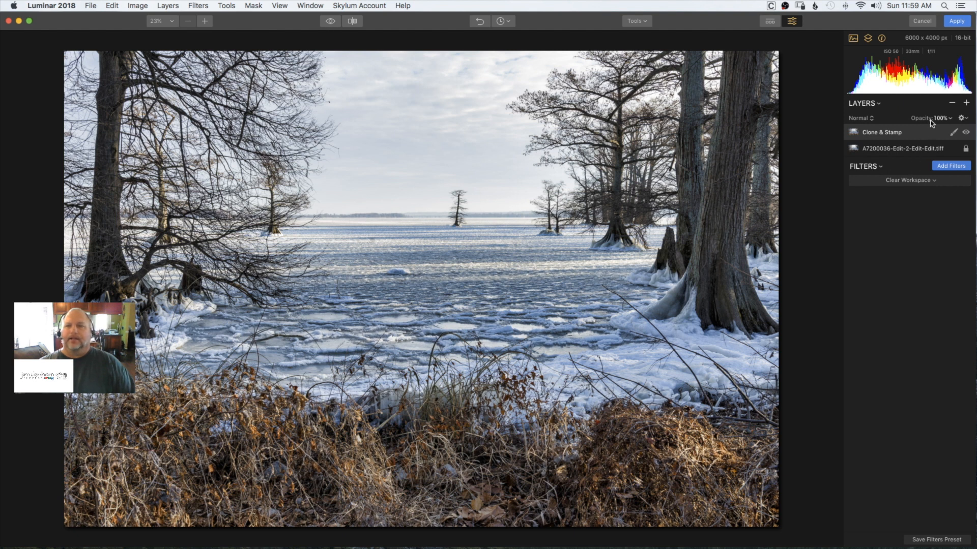
Add a new adjustment layer above the Clone & Stamp layer and apply the B&W Conversion filter to it
click(966, 104)
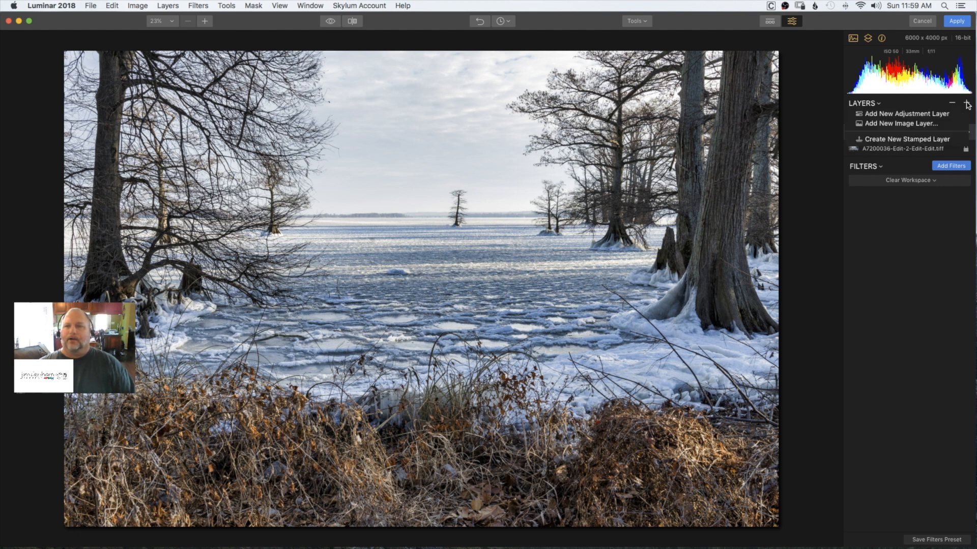
click(923, 118)
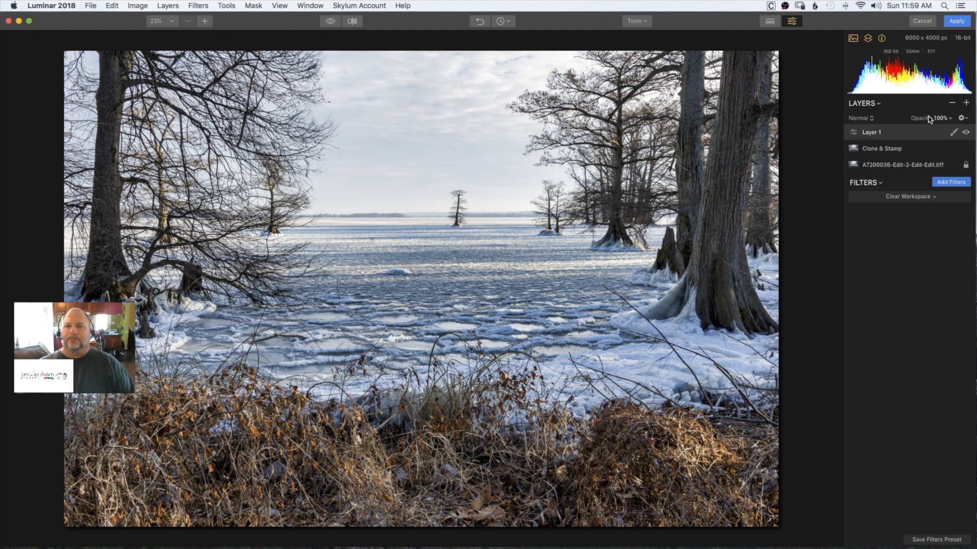
click(949, 183)
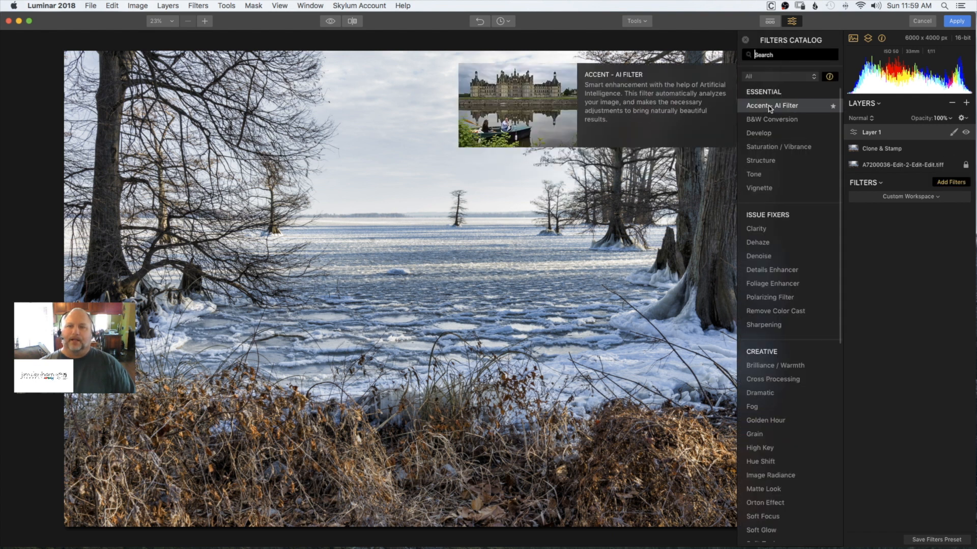
click(746, 42)
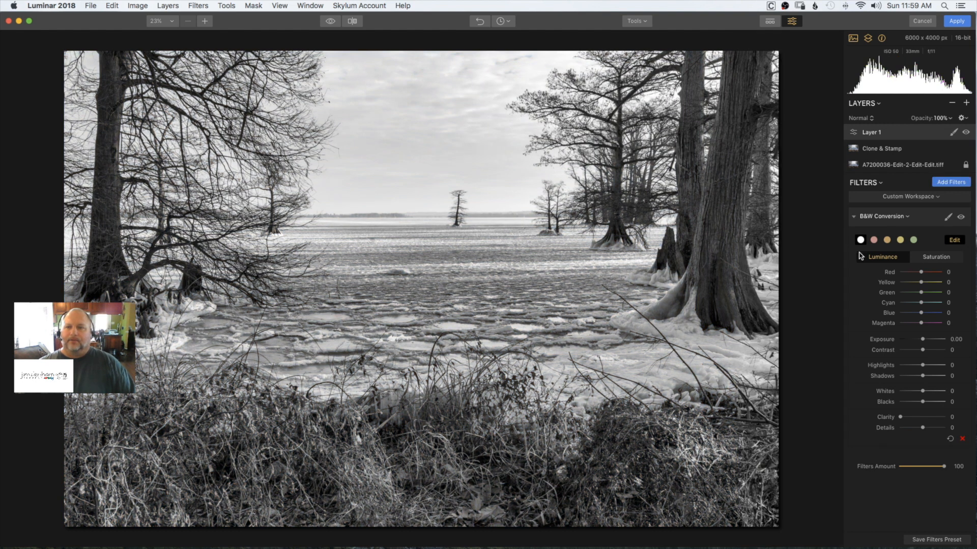
Apply the red colour filter preset to the B&W Conversion and set Whites to 13 and Blacks to -29
click(874, 241)
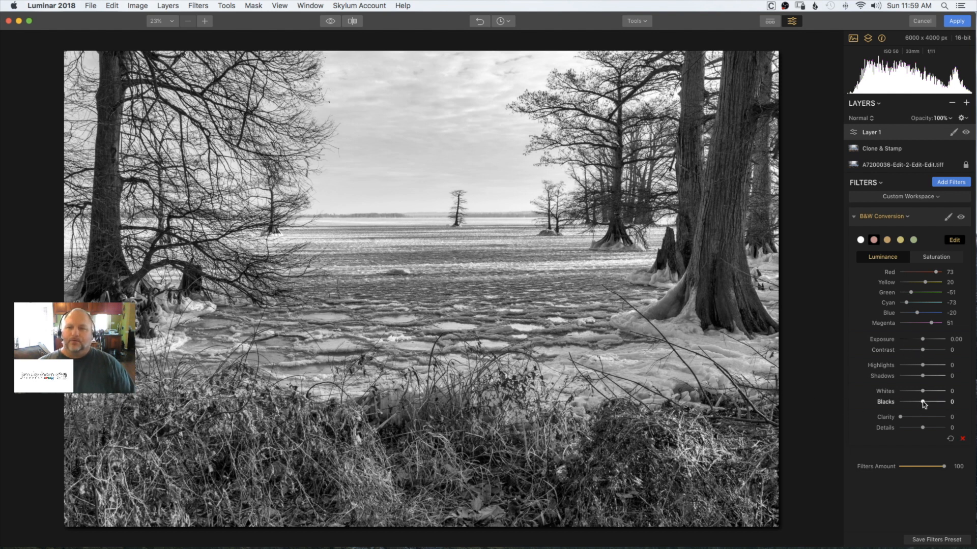
drag(923, 405, 925, 394)
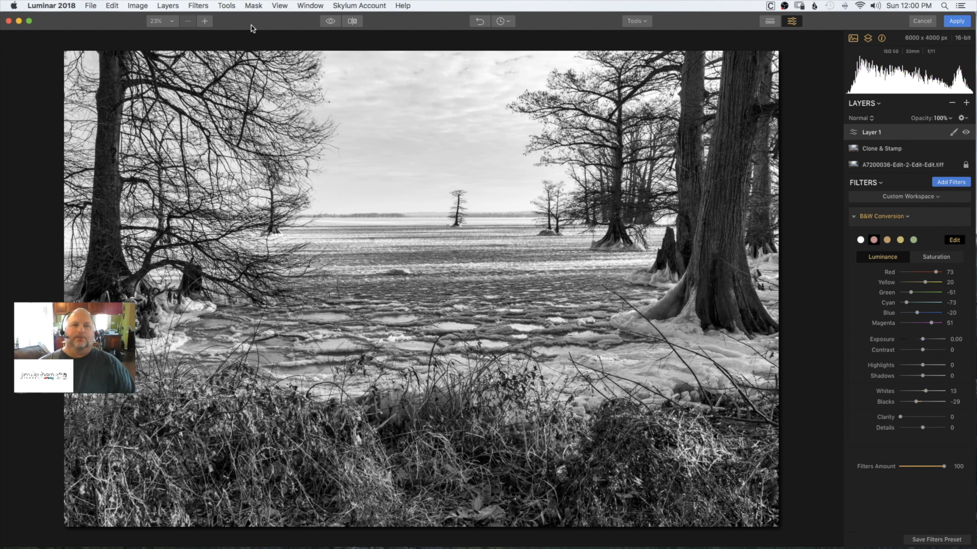
click(330, 22)
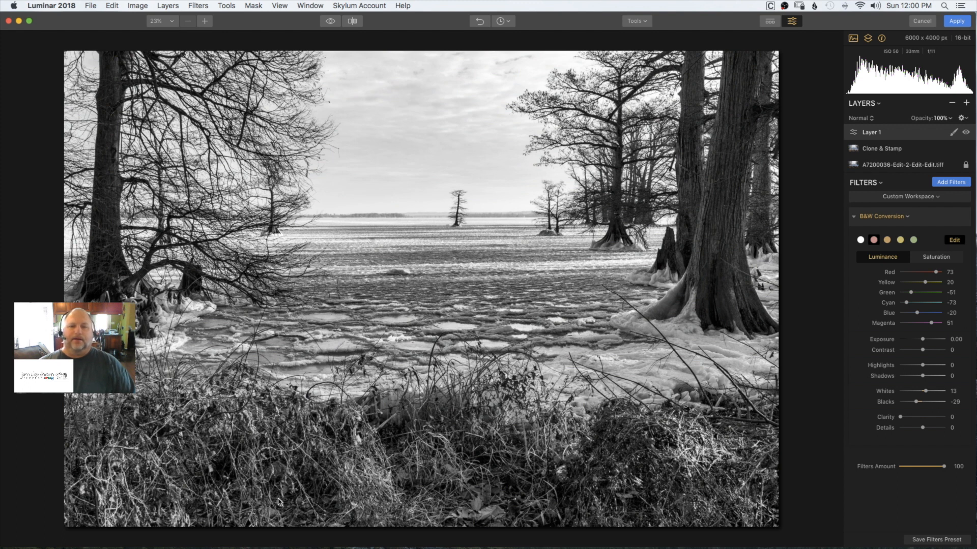
click(854, 217)
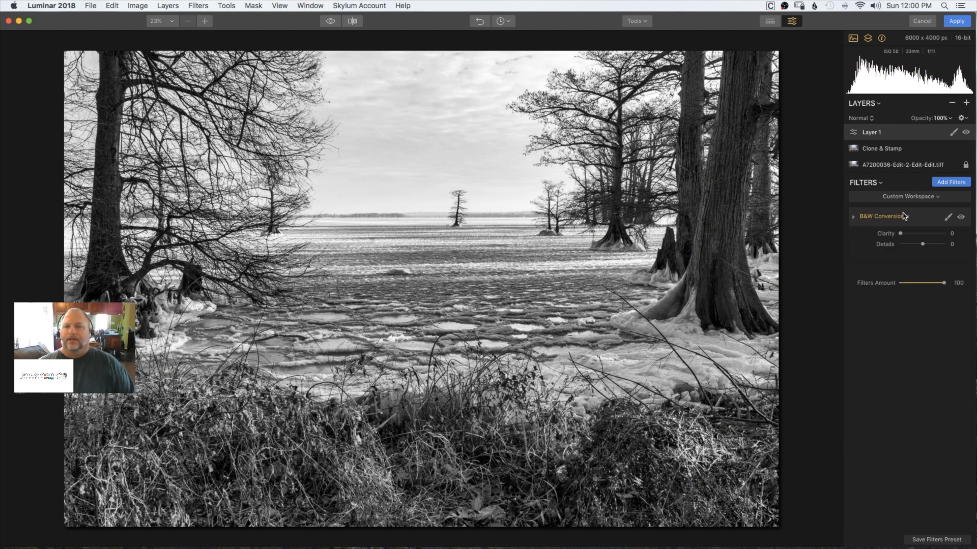
Add a post-crop Vignette filter with Amount -47, Size 23, Roundness -45 and Feather 40, and apply all edits to the photo
click(950, 182)
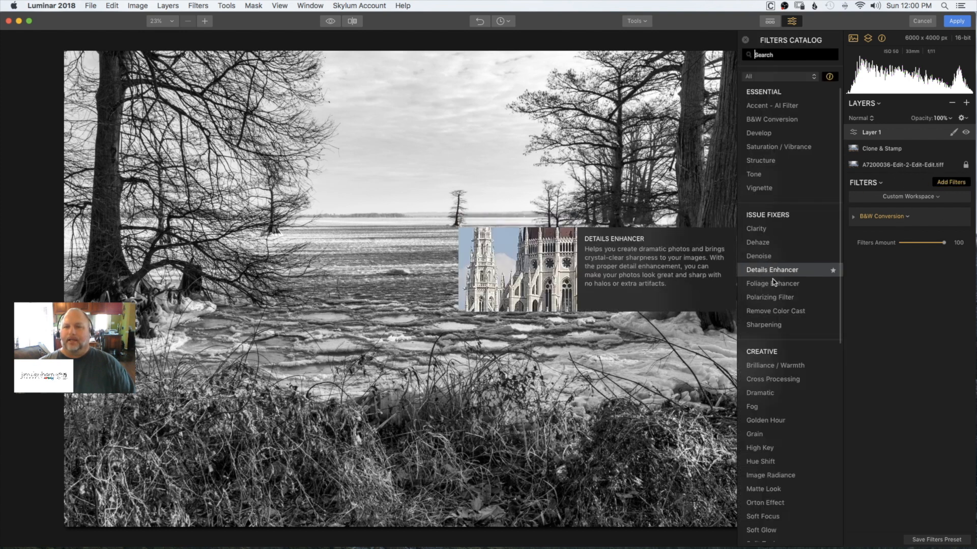
click(769, 187)
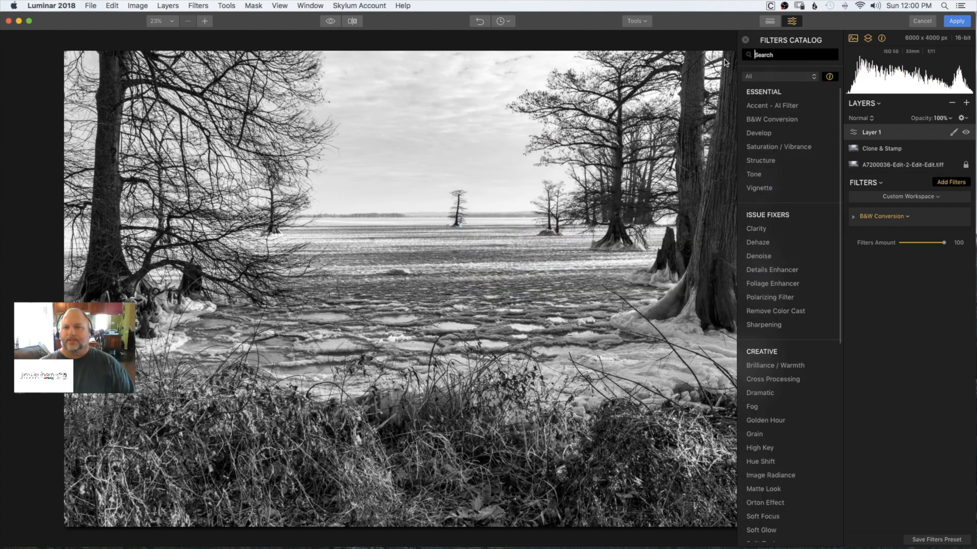
click(745, 40)
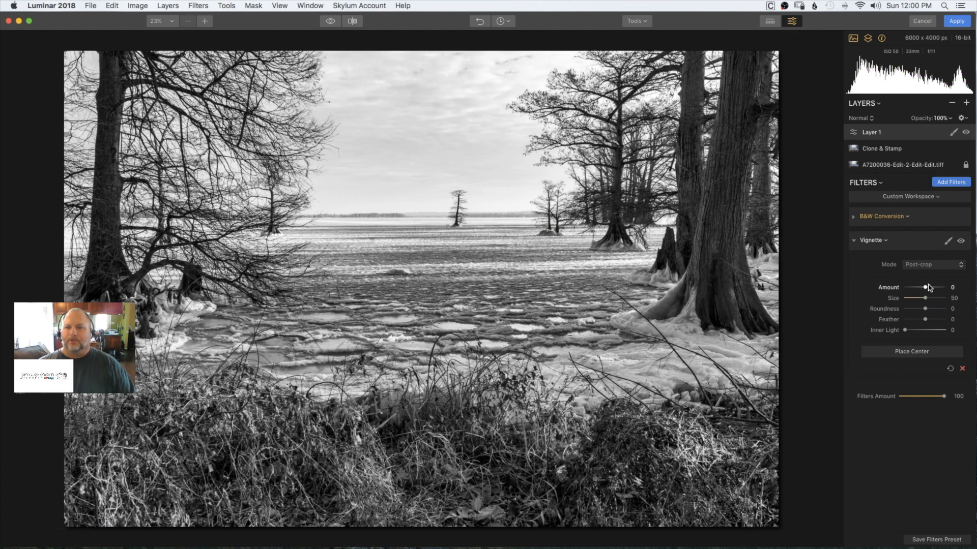
drag(925, 289, 934, 319)
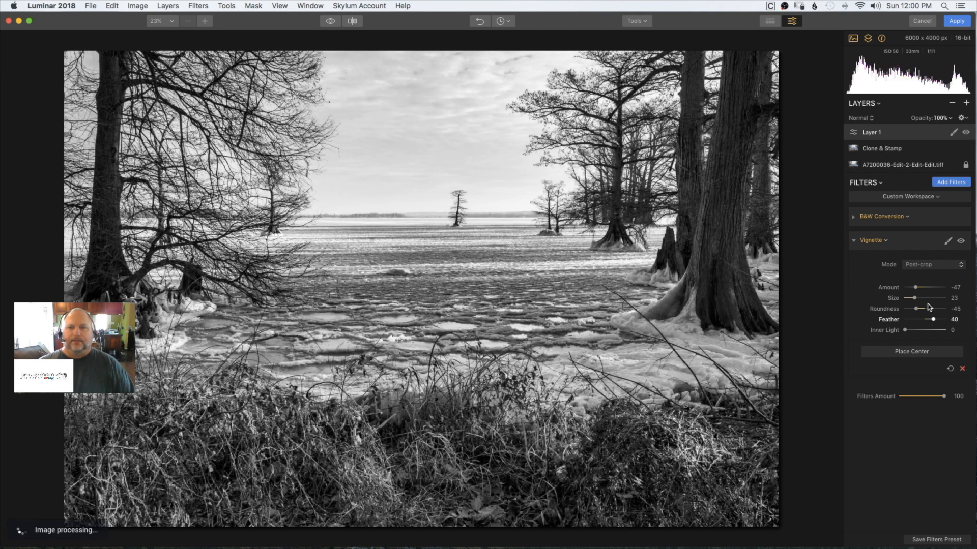
click(961, 242)
click(960, 243)
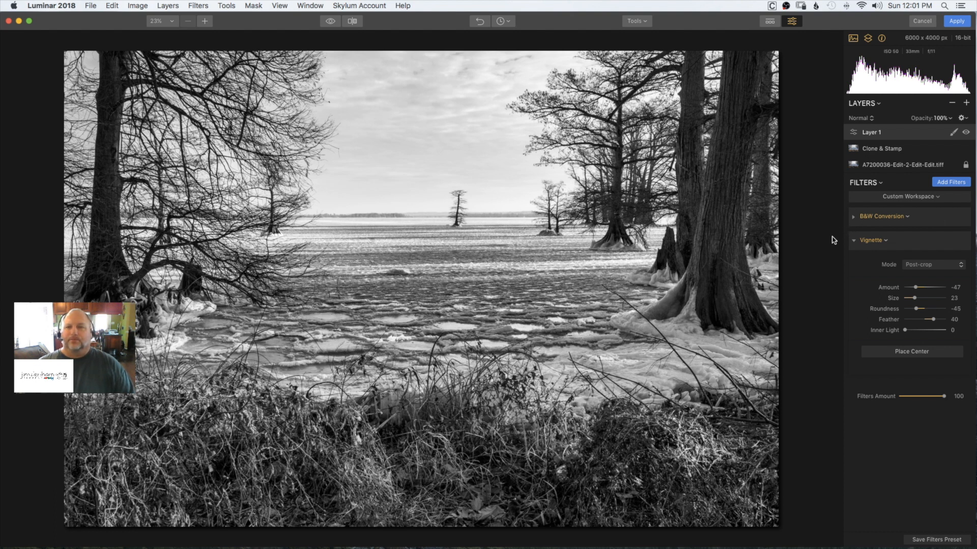
click(964, 22)
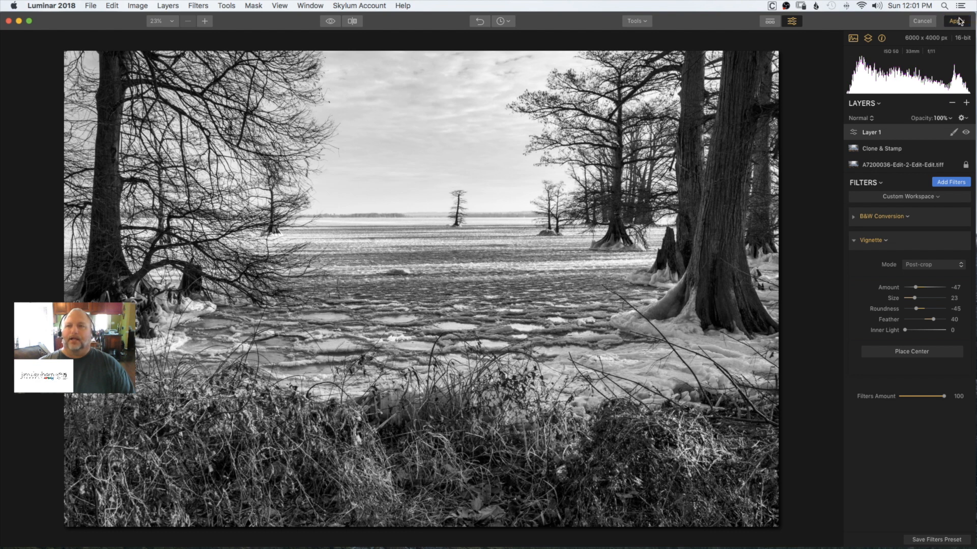
click(786, 6)
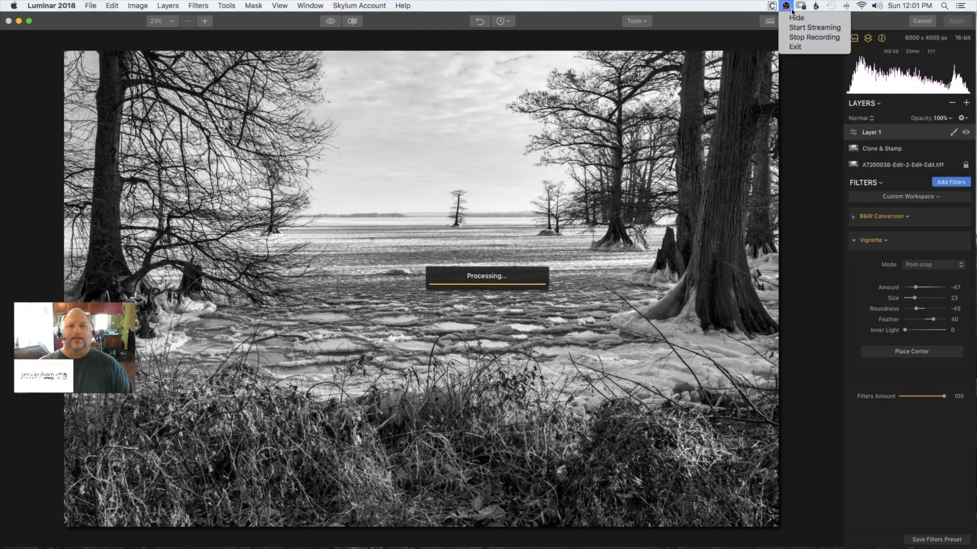
click(814, 37)
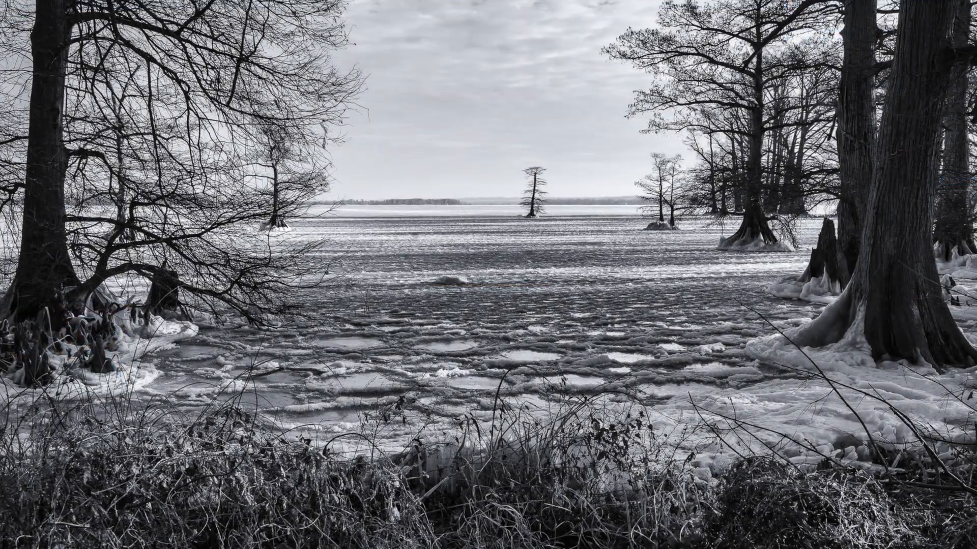